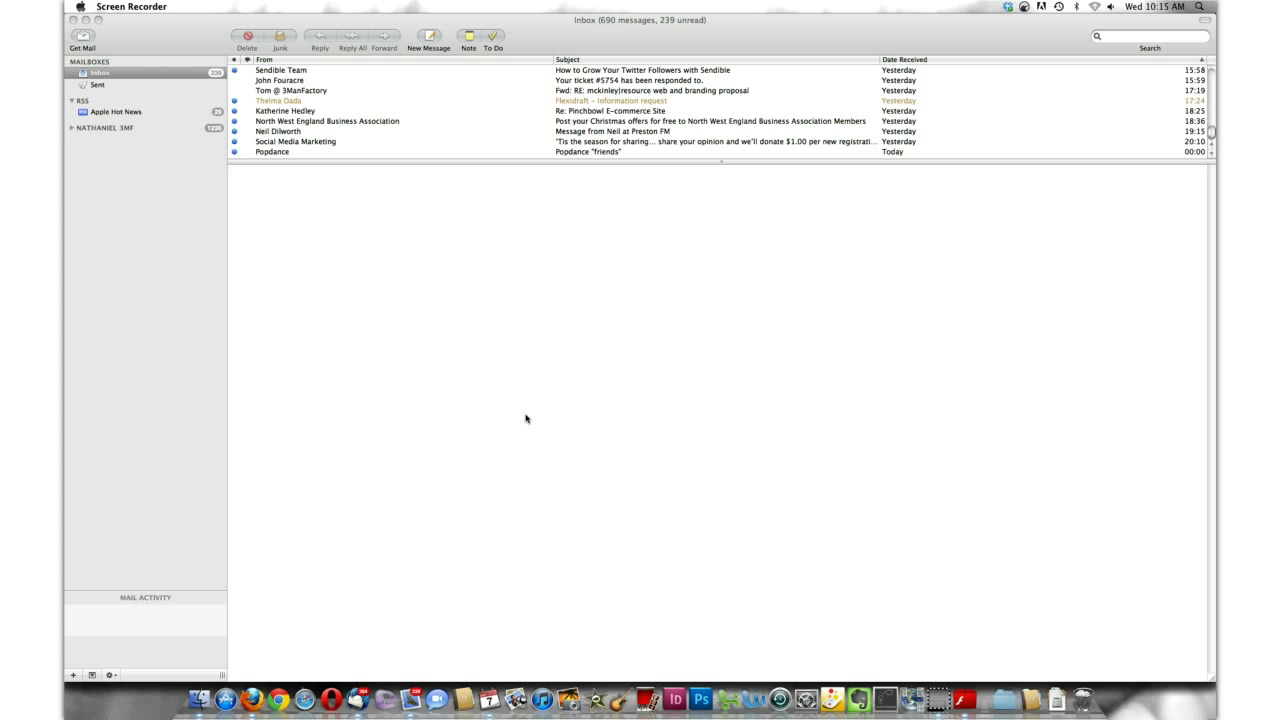
- Open Mail's Preferences to the Accounts pane, which shows the existing IMAP account
{"action": "left_click", "coordinate": [196, 298]}
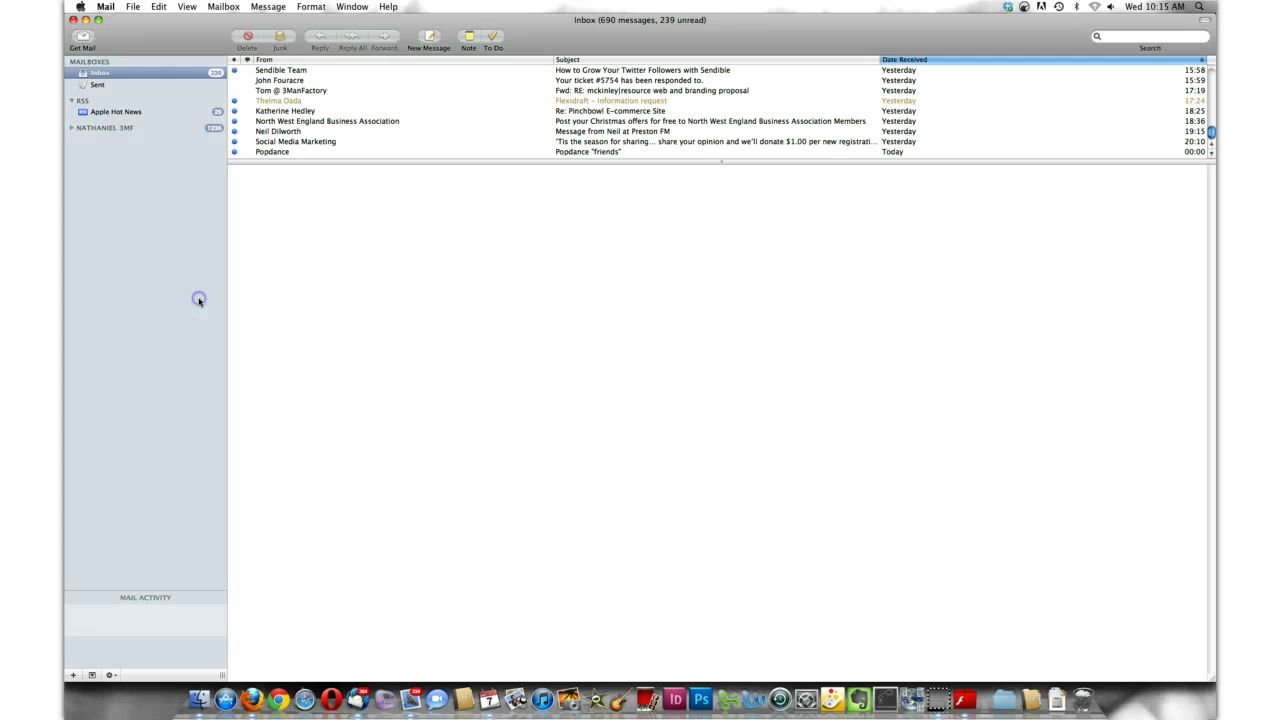
{"action": "left_click", "coordinate": [106, 7]}
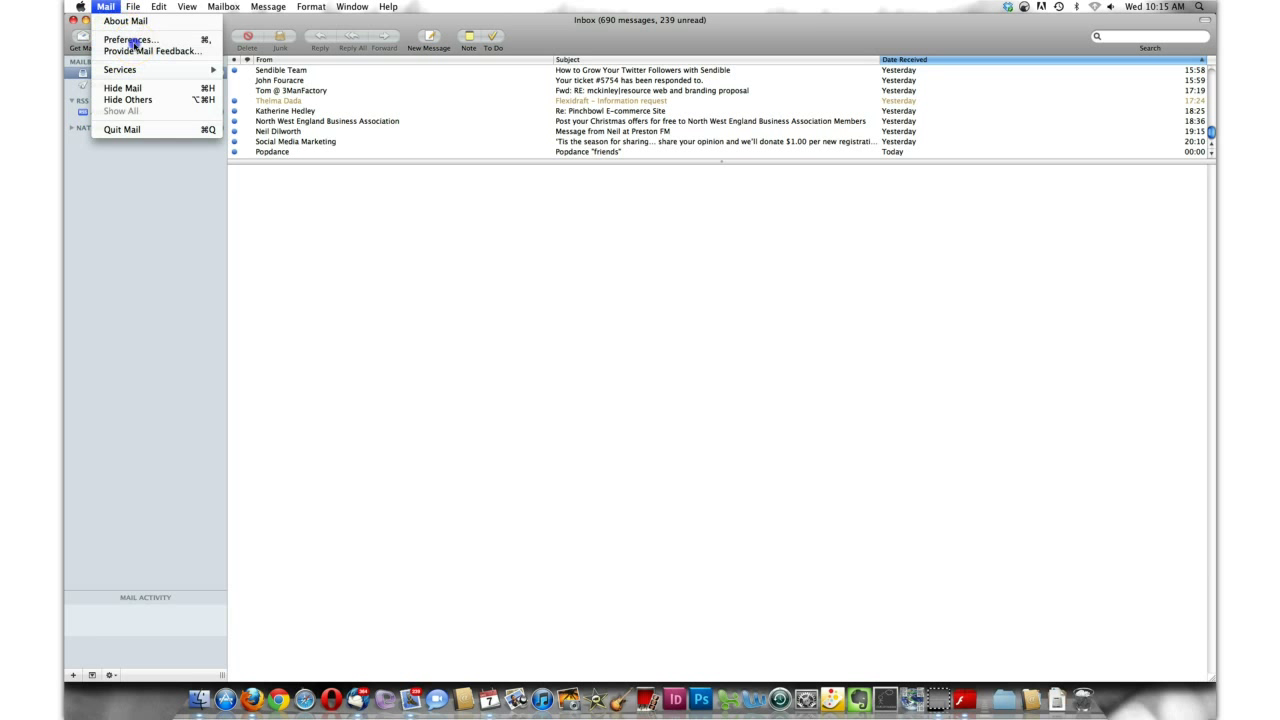
{"action": "left_click", "coordinate": [133, 41]}
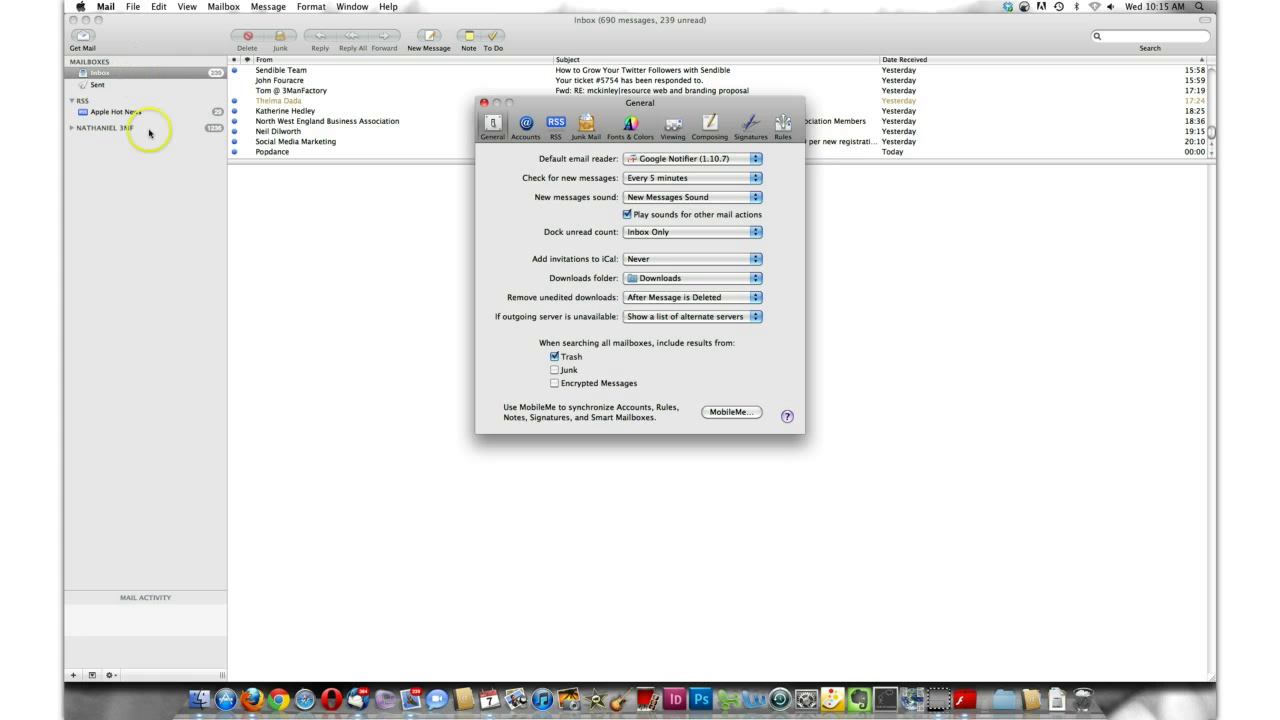
{"action": "left_click", "coordinate": [526, 125]}
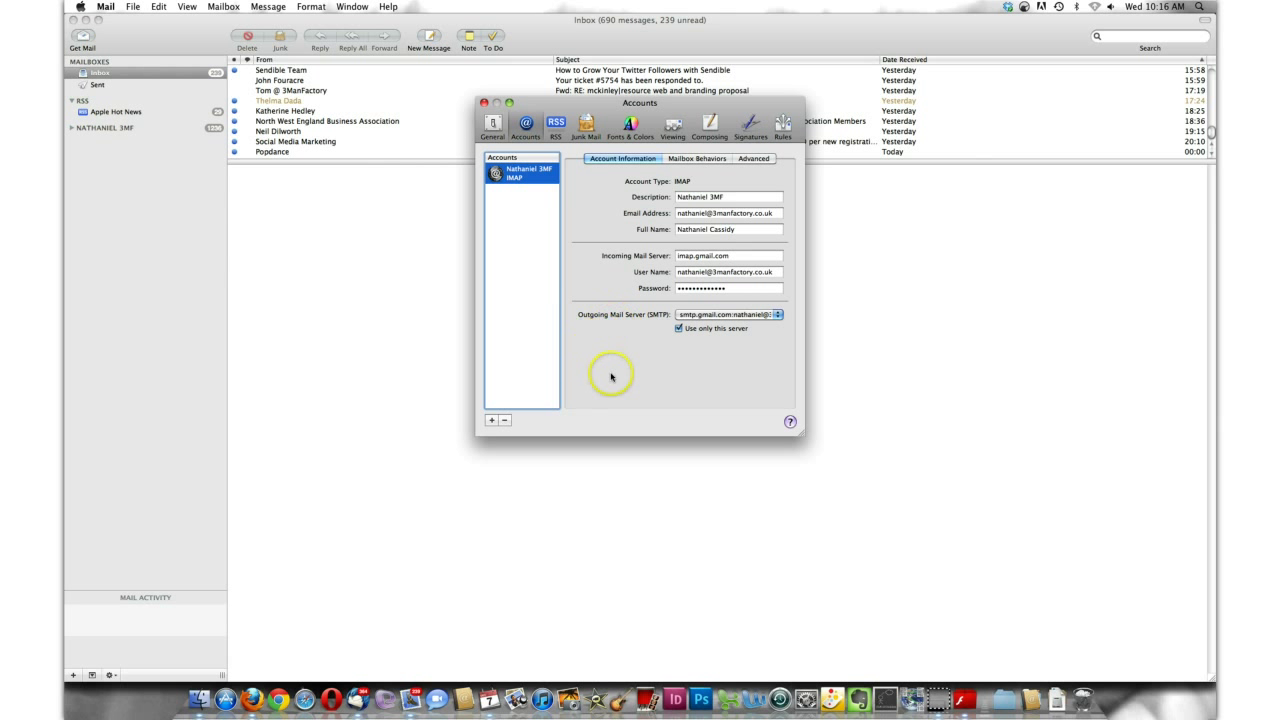
- Start adding a new account and set its Full Name to 3ManFactory
{"action": "left_click", "coordinate": [491, 423]}
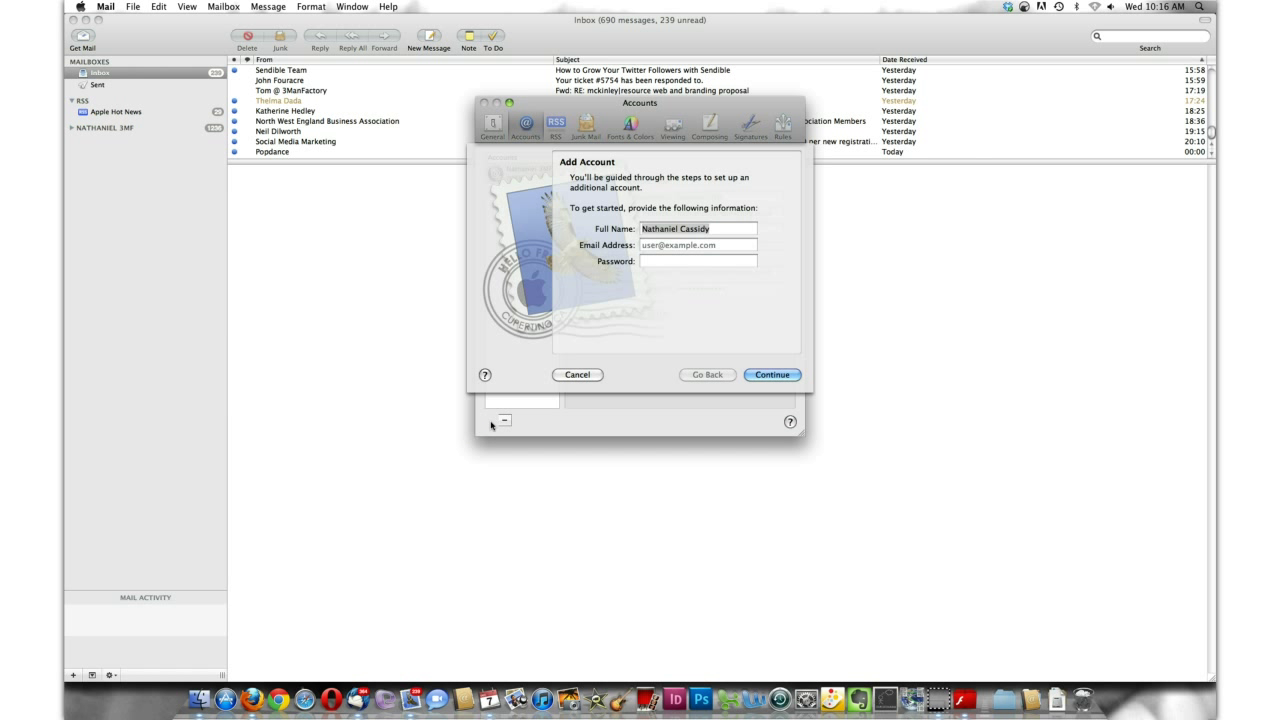
{"action": "key", "text": "Tab"}
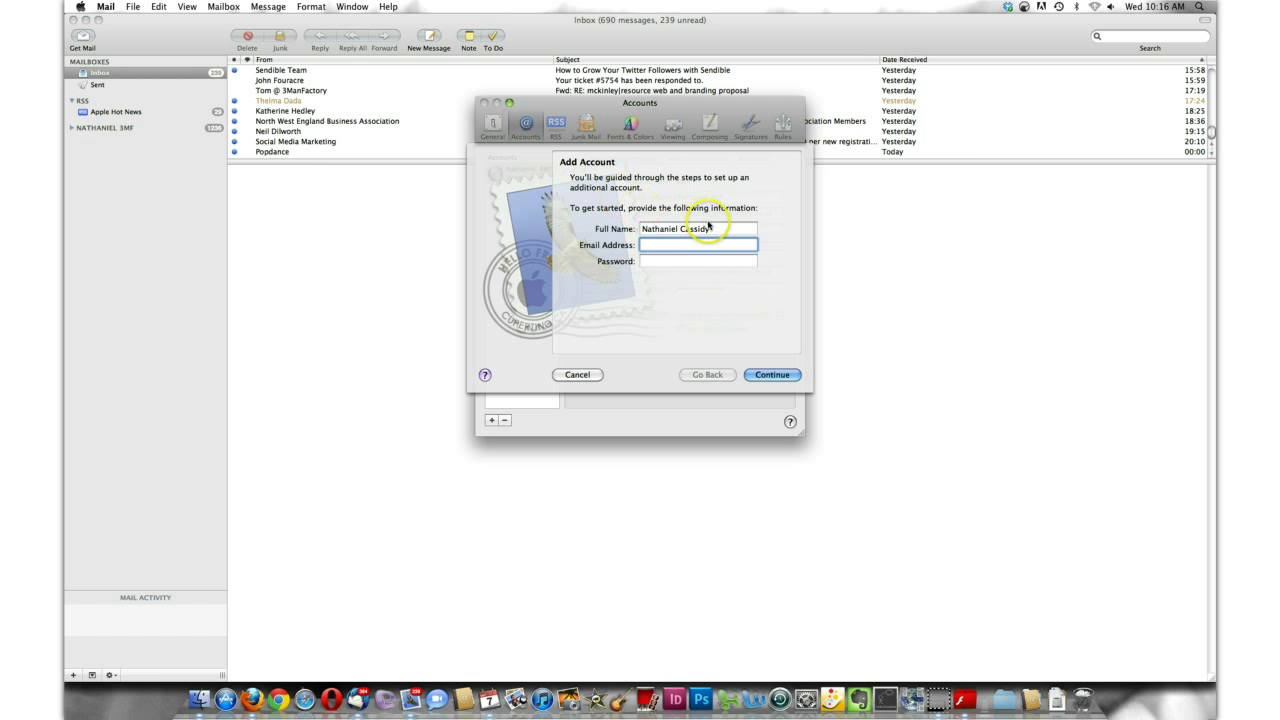
{"action": "left_click", "coordinate": [606, 229]}
{"action": "key", "text": "shift+Tab"}
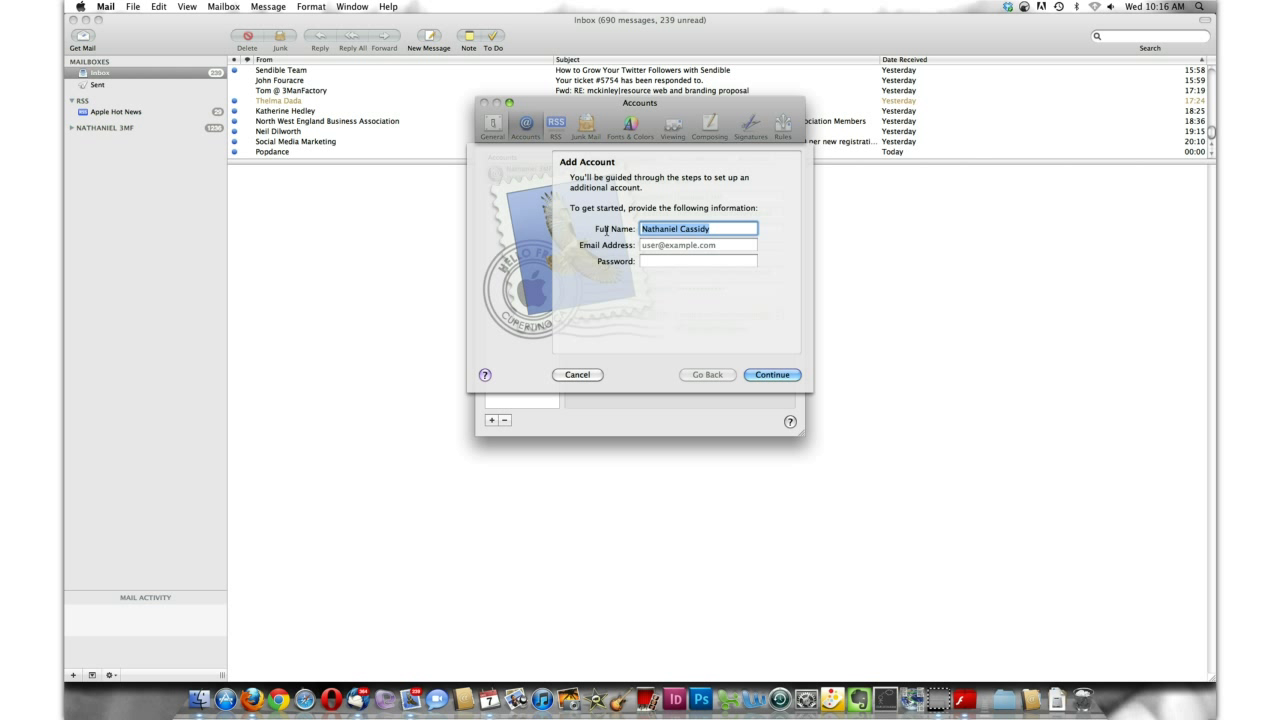
{"action": "type", "text": "3ManFactory"}
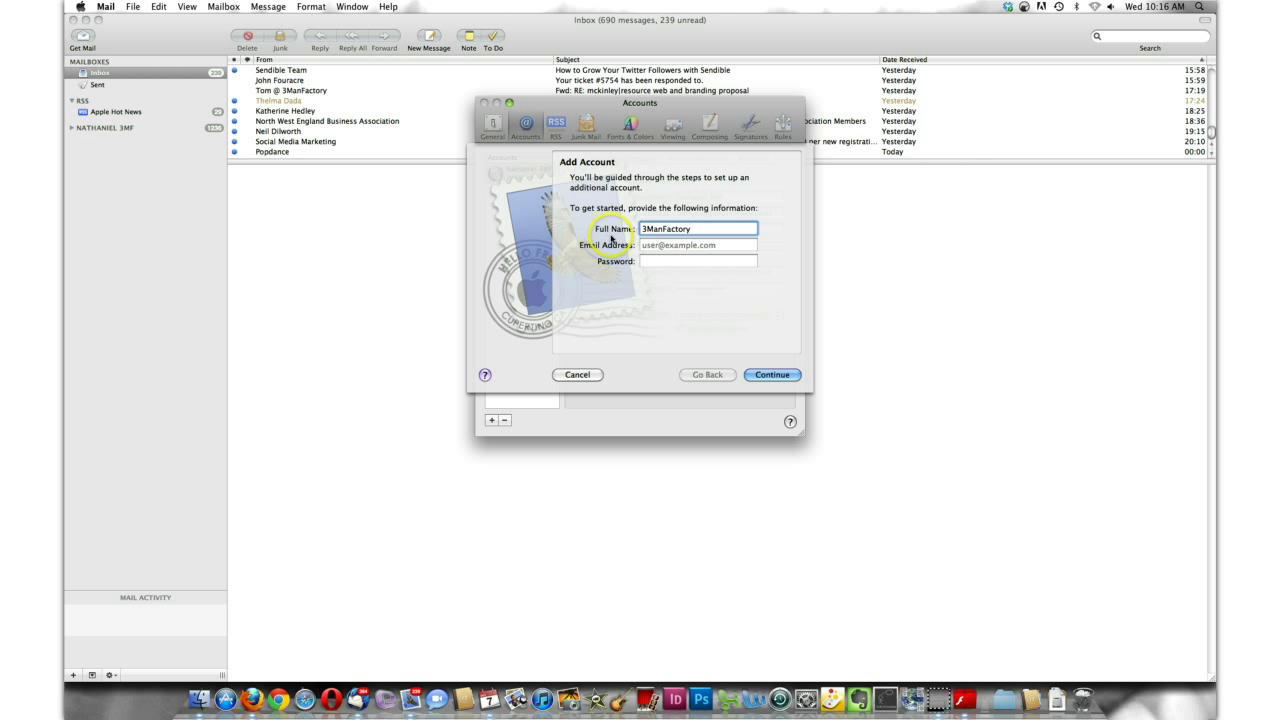
- Enter the company's hello email address and the account password
{"action": "left_click", "coordinate": [652, 245]}
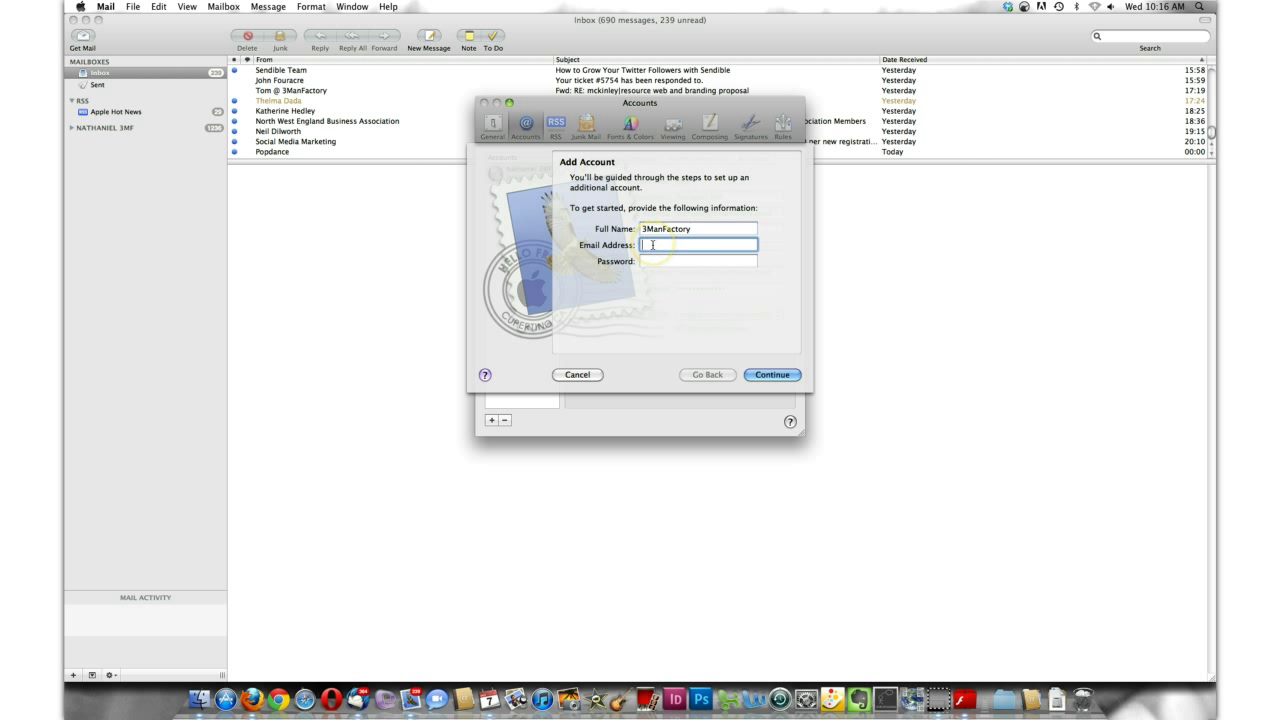
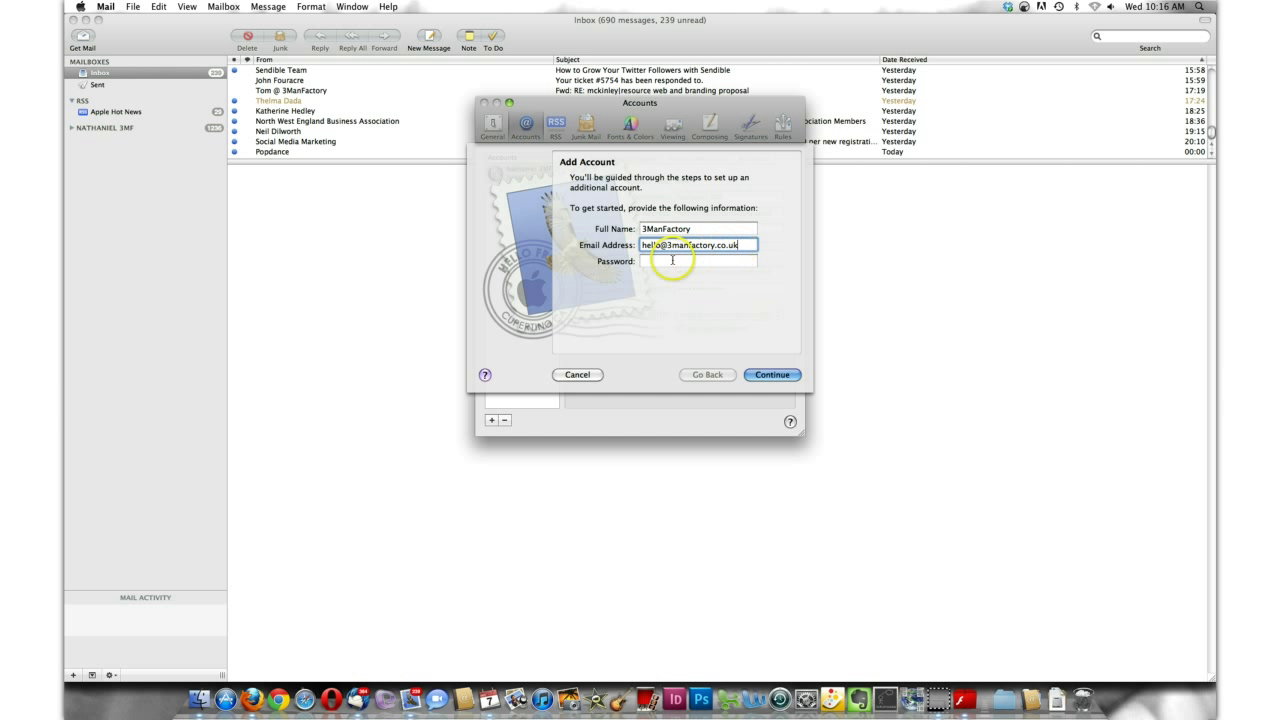
{"action": "left_click", "coordinate": [672, 260]}
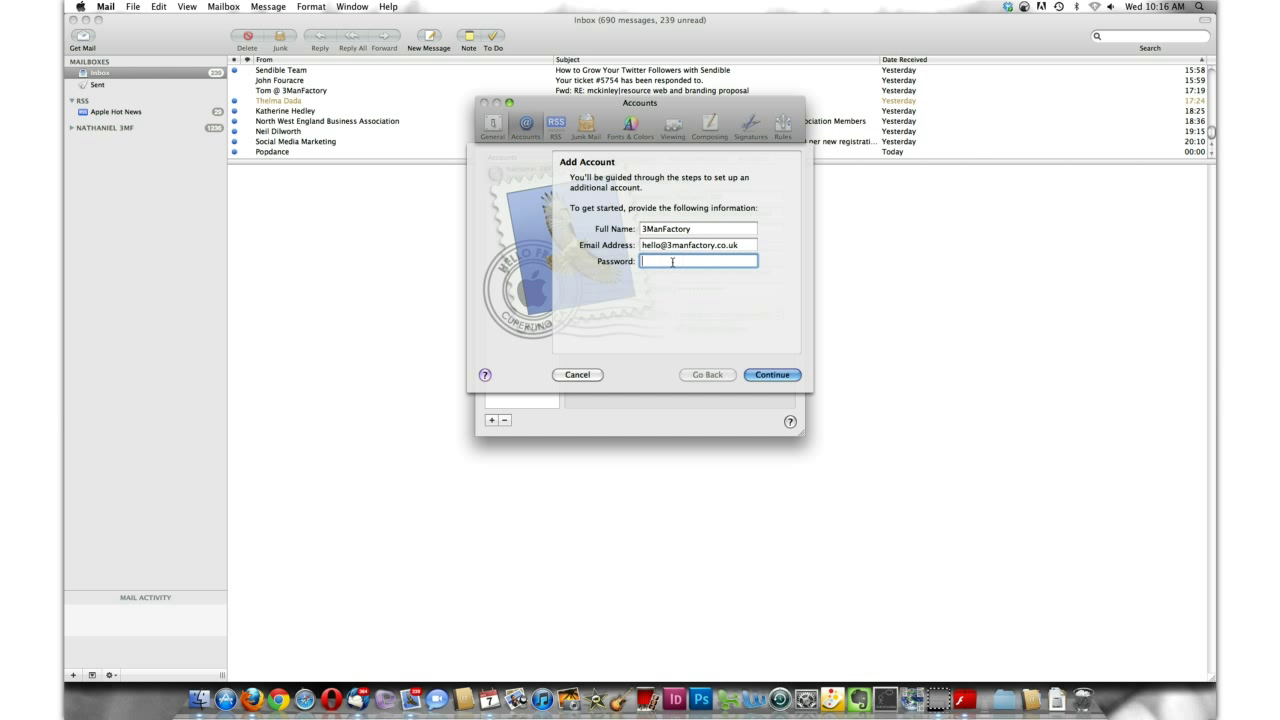
{"action": "type", "text": "•••"}
{"action": "type", "text": "••"}
- Continue to the incoming server step and choose IMAP as the account type
{"action": "left_click", "coordinate": [765, 376]}
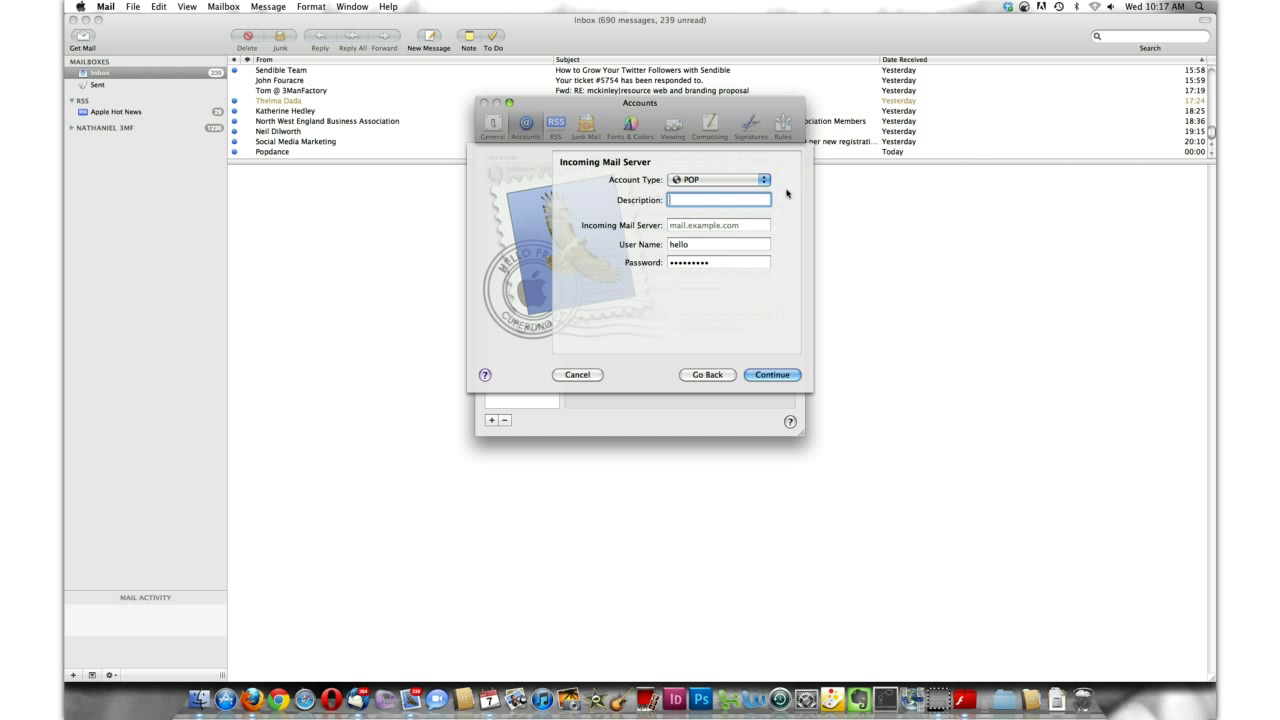
{"action": "left_click", "coordinate": [720, 179]}
{"action": "left_click", "coordinate": [704, 192]}
- Set the description to 'Hello 3MF' and the incoming mail server to imap.gmail.com
{"action": "left_click", "coordinate": [688, 200]}
{"action": "type", "text": "Hello 3"}
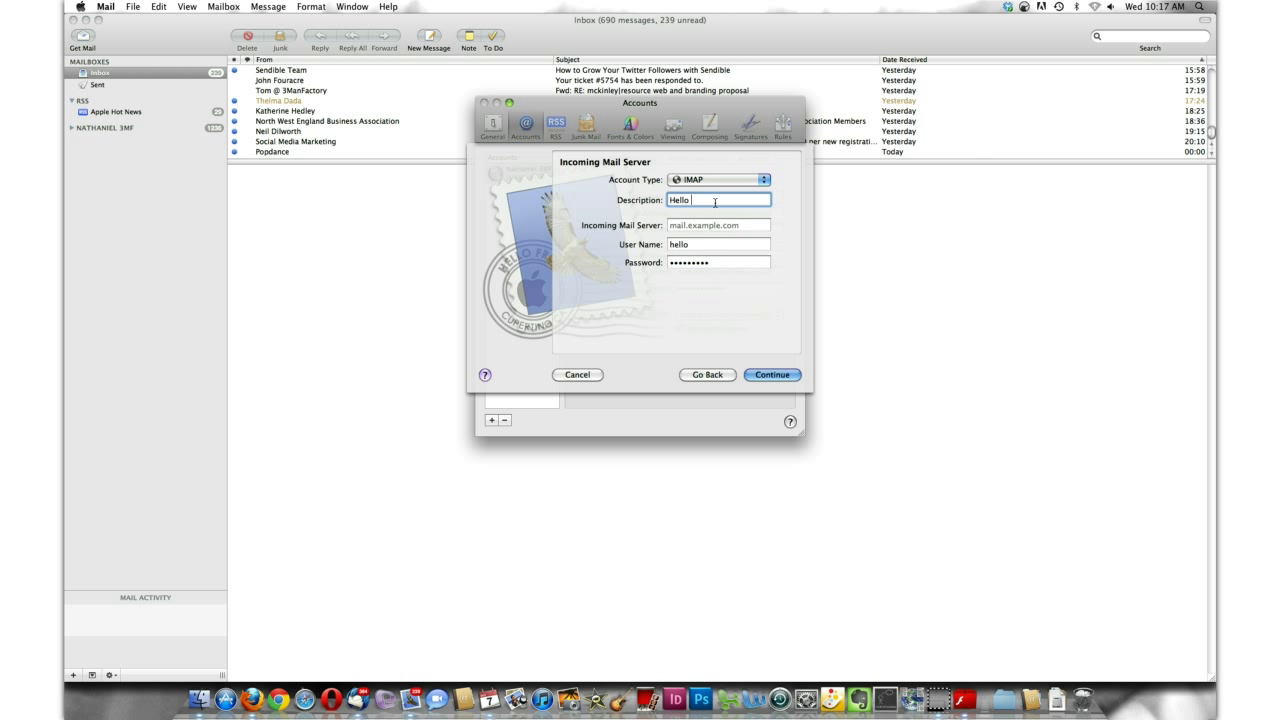
{"action": "type", "text": "MF"}
{"action": "left_click", "coordinate": [684, 225]}
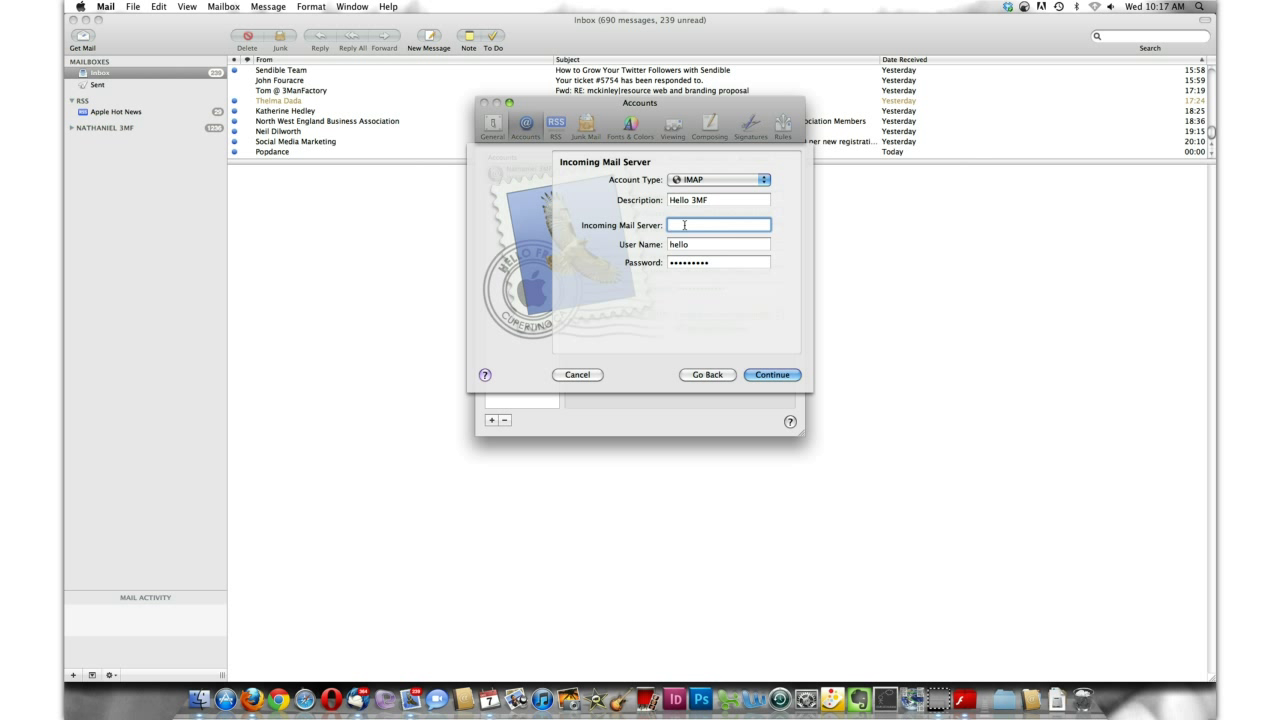
{"action": "type", "text": "ima"}
{"action": "type", "text": "p"}
{"action": "type", "text": ".gmail."}
{"action": "type", "text": "com"}
{"action": "key", "text": "super+Tab"}
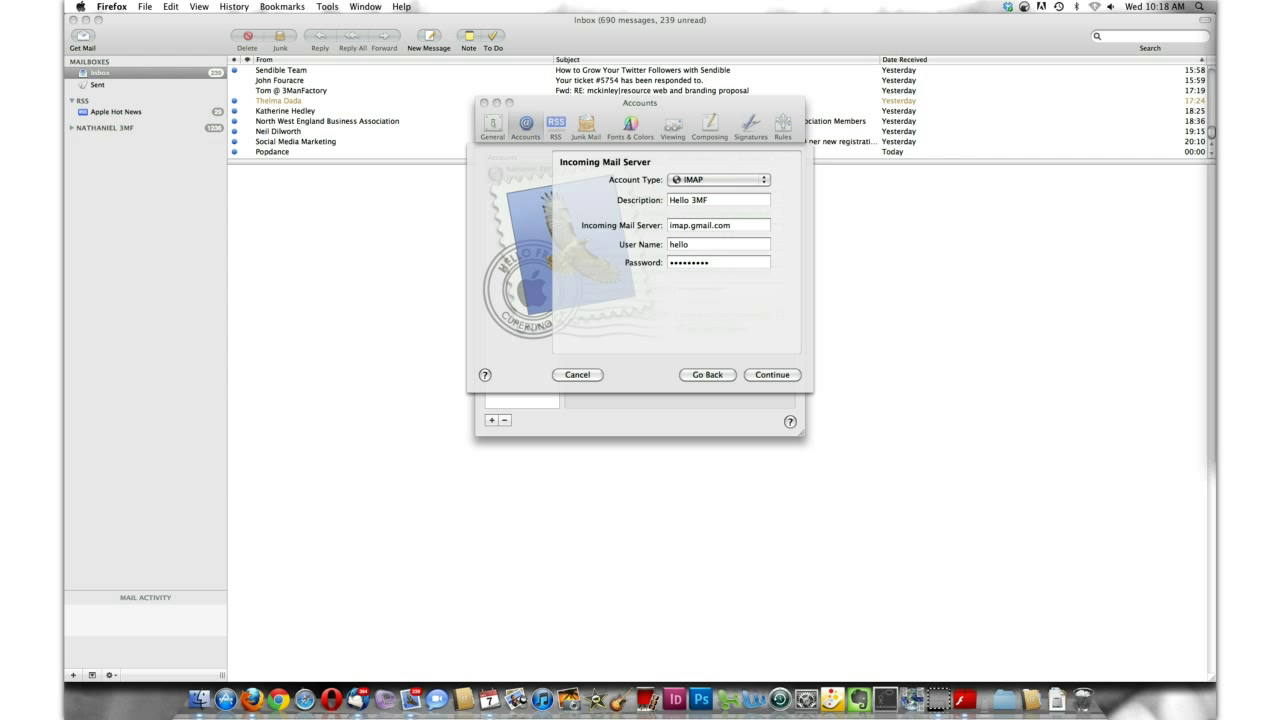
- Complete the incoming-server user name so it is the full Google Apps email address
{"action": "left_click", "coordinate": [720, 244]}
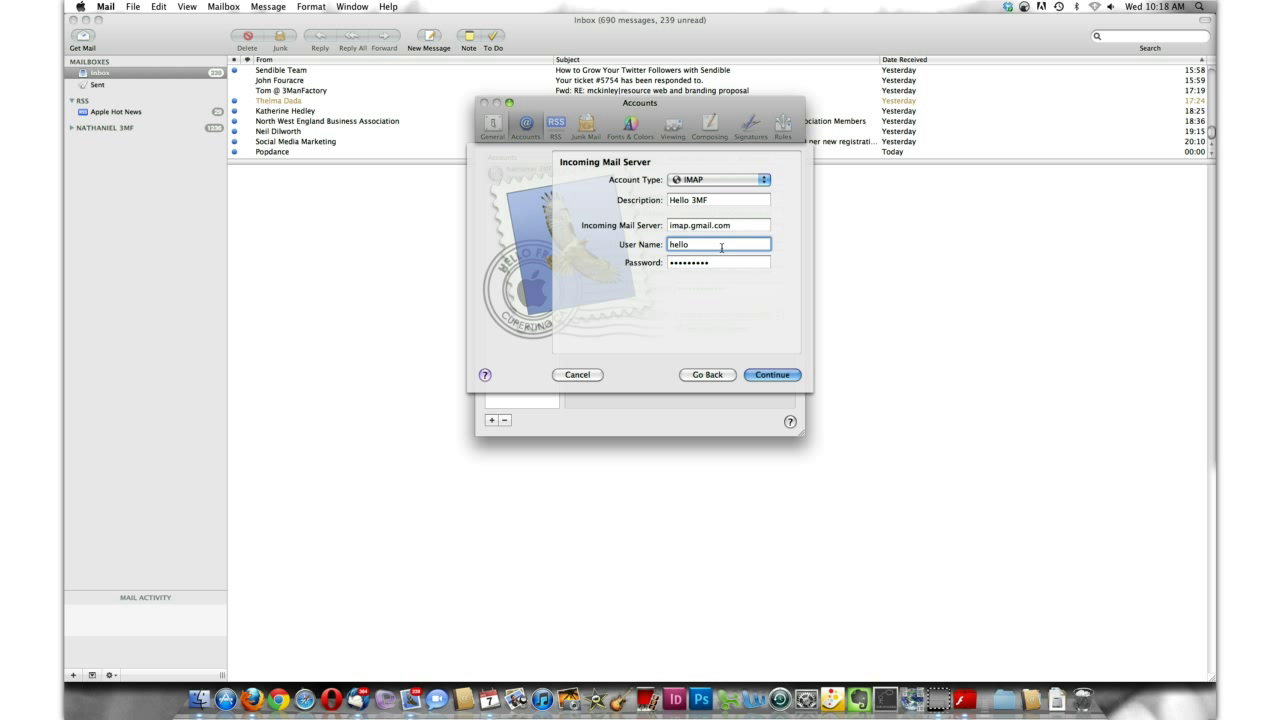
{"action": "left_click", "coordinate": [758, 377]}
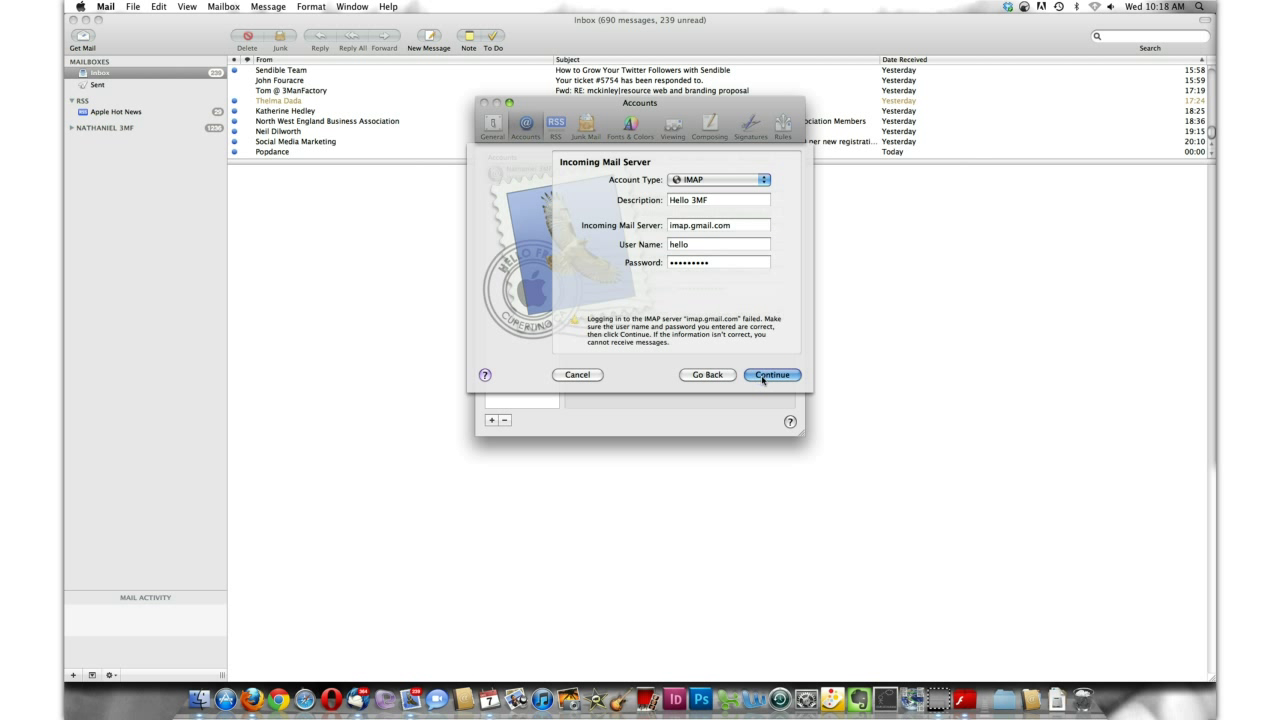
{"action": "left_click", "coordinate": [716, 244]}
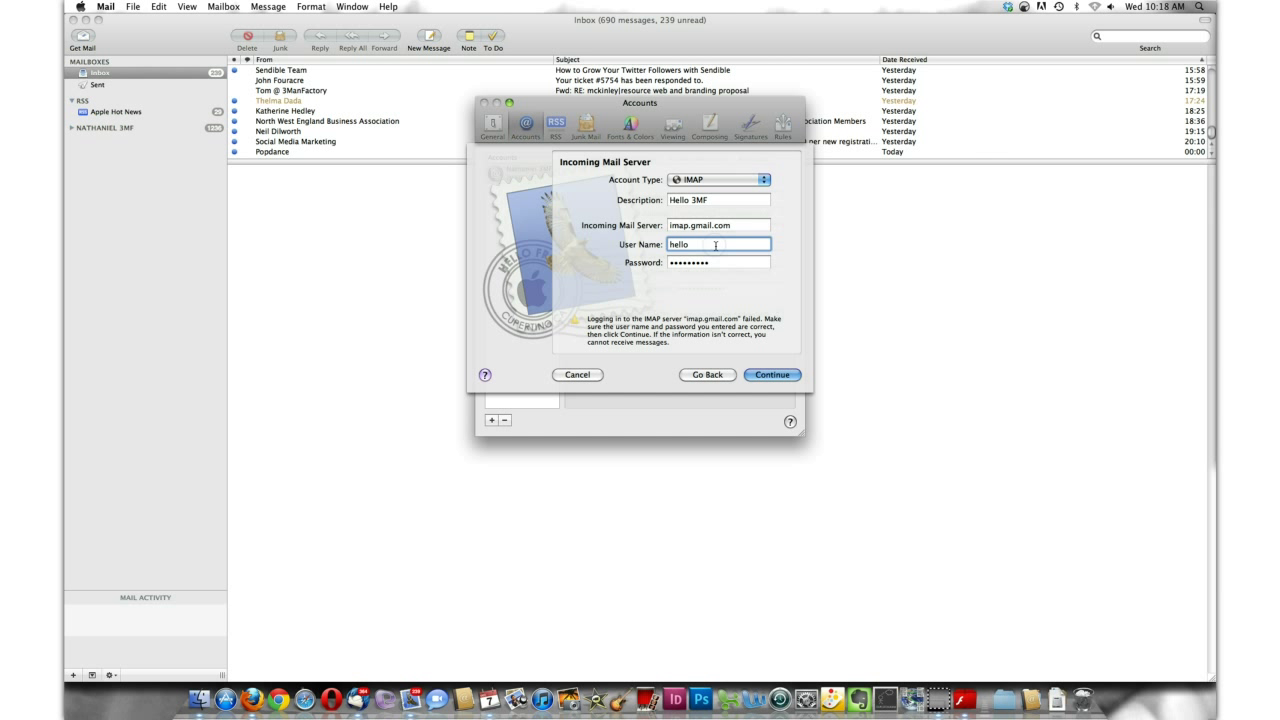
- Enable Use Authentication and set the outgoing mail server to smtp.gmail.com
{"action": "left_click", "coordinate": [771, 376]}
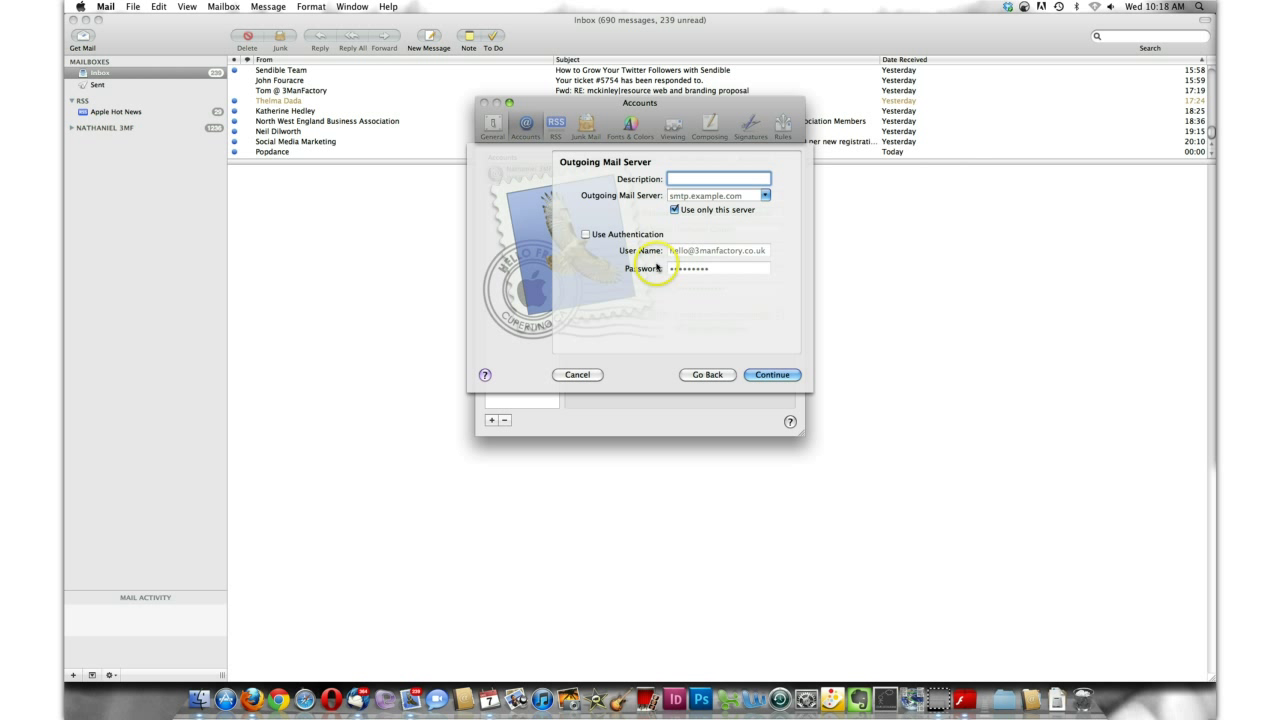
{"action": "left_click", "coordinate": [585, 235]}
{"action": "left_click", "coordinate": [720, 196]}
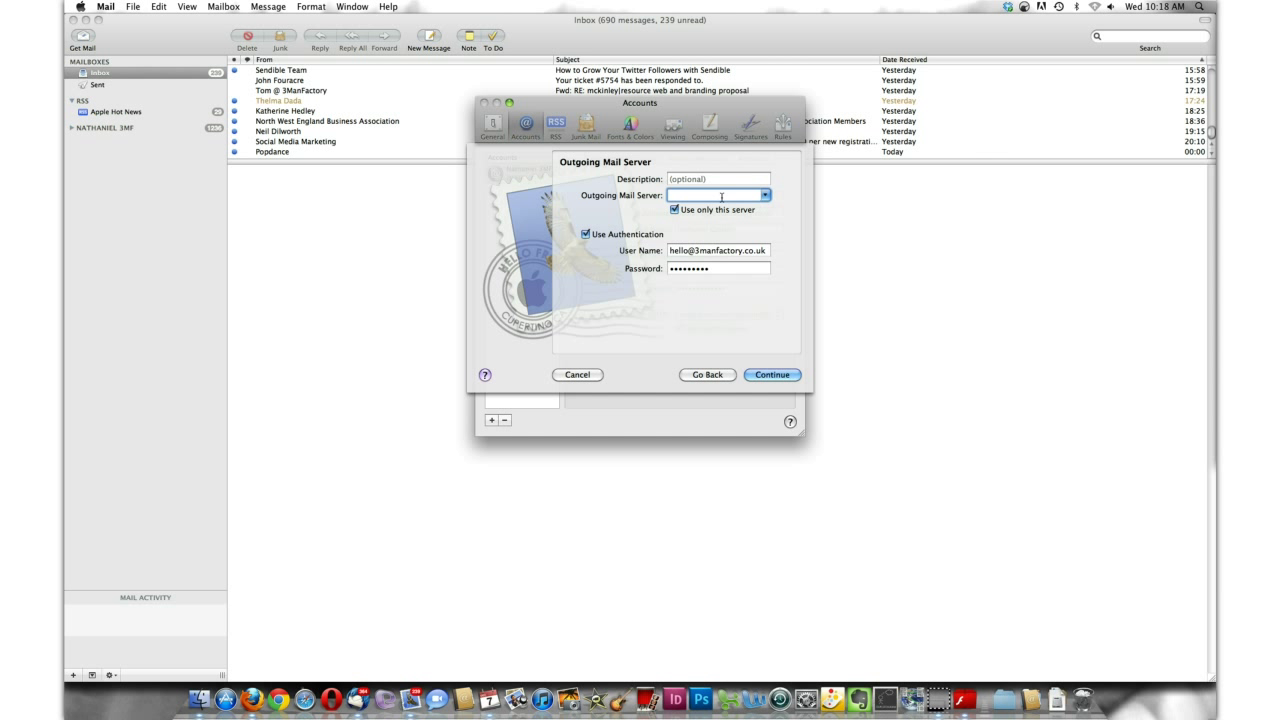
{"action": "type", "text": "s"}
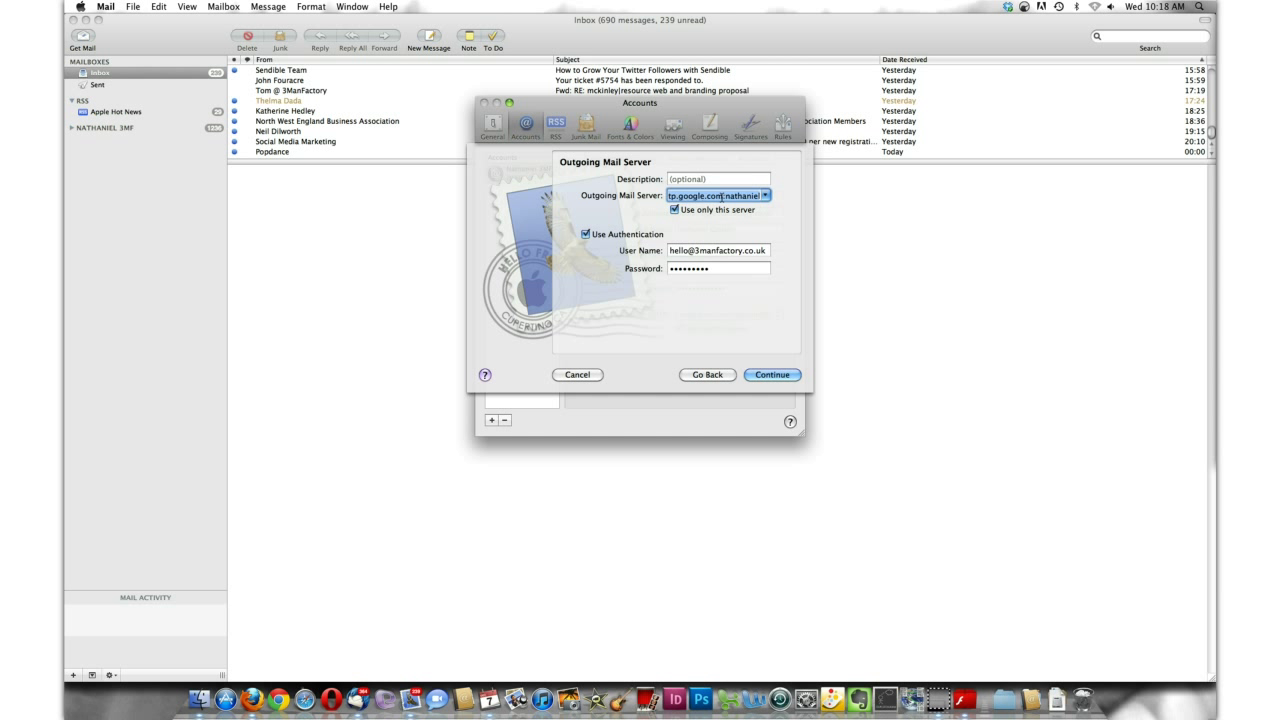
{"action": "type", "text": "m"}
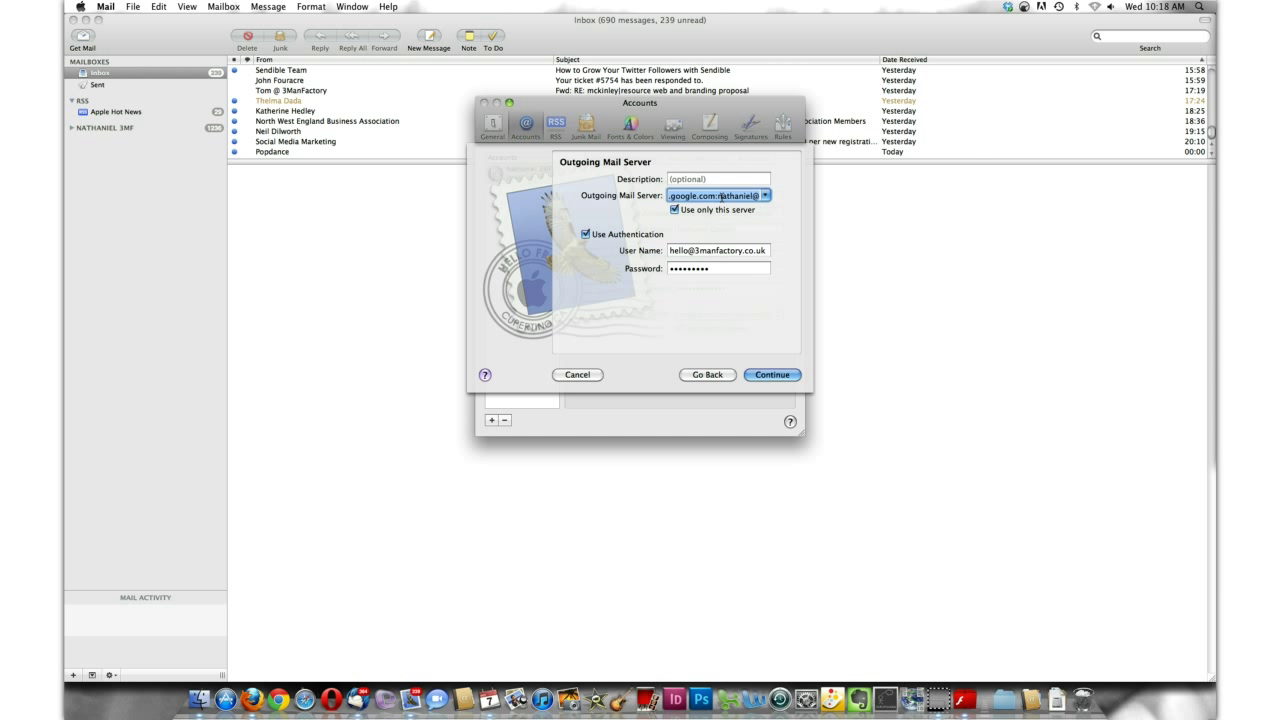
{"action": "key", "text": "BackSpace"}
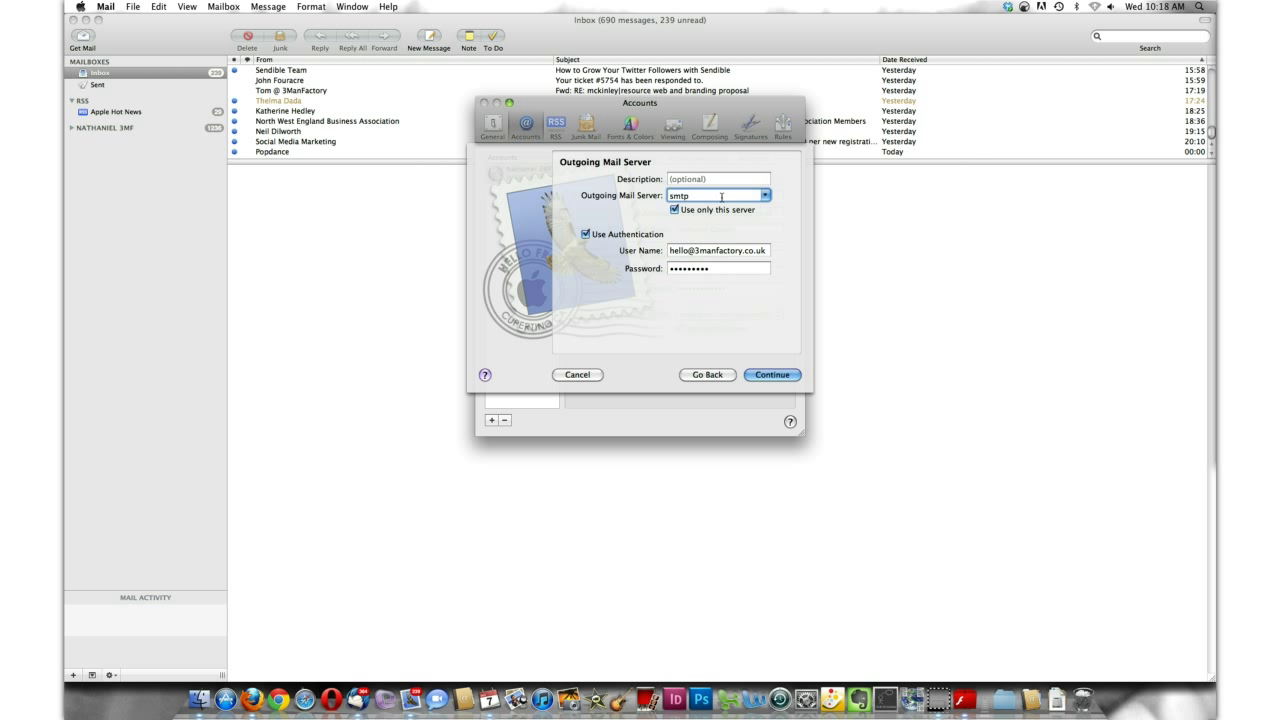
{"action": "type", "text": "."}
{"action": "type", "text": "google"}
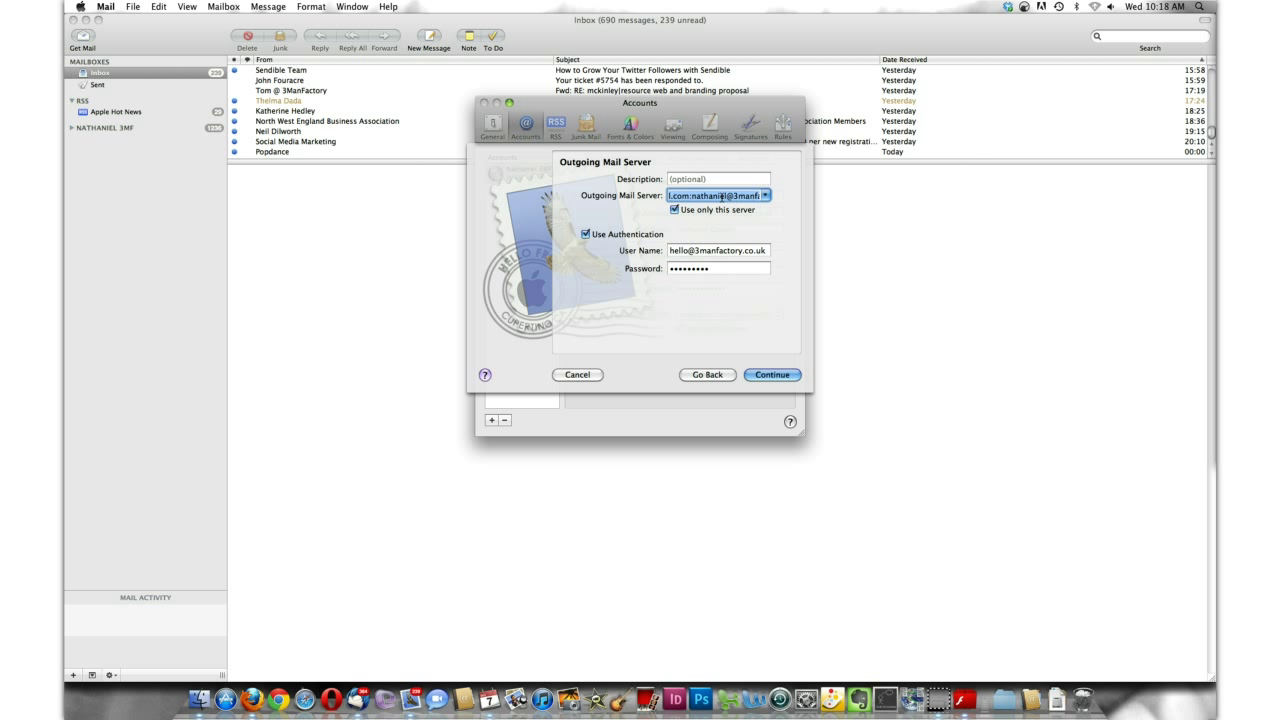
{"action": "type", "text": "."}
{"action": "type", "text": "c"}
{"action": "type", "text": "o"}
{"action": "type", "text": "m"}
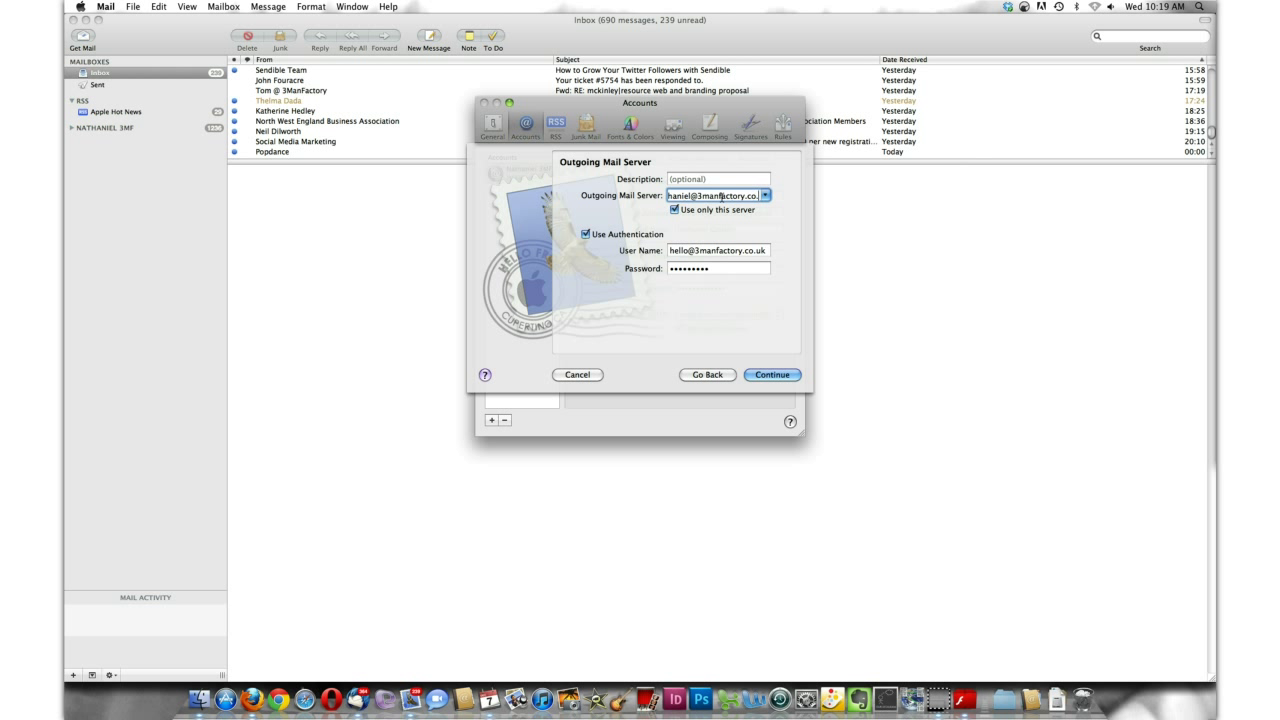
{"action": "key", "text": "BackSpace"}
{"action": "type", "text": "smtp.gmail.com"}
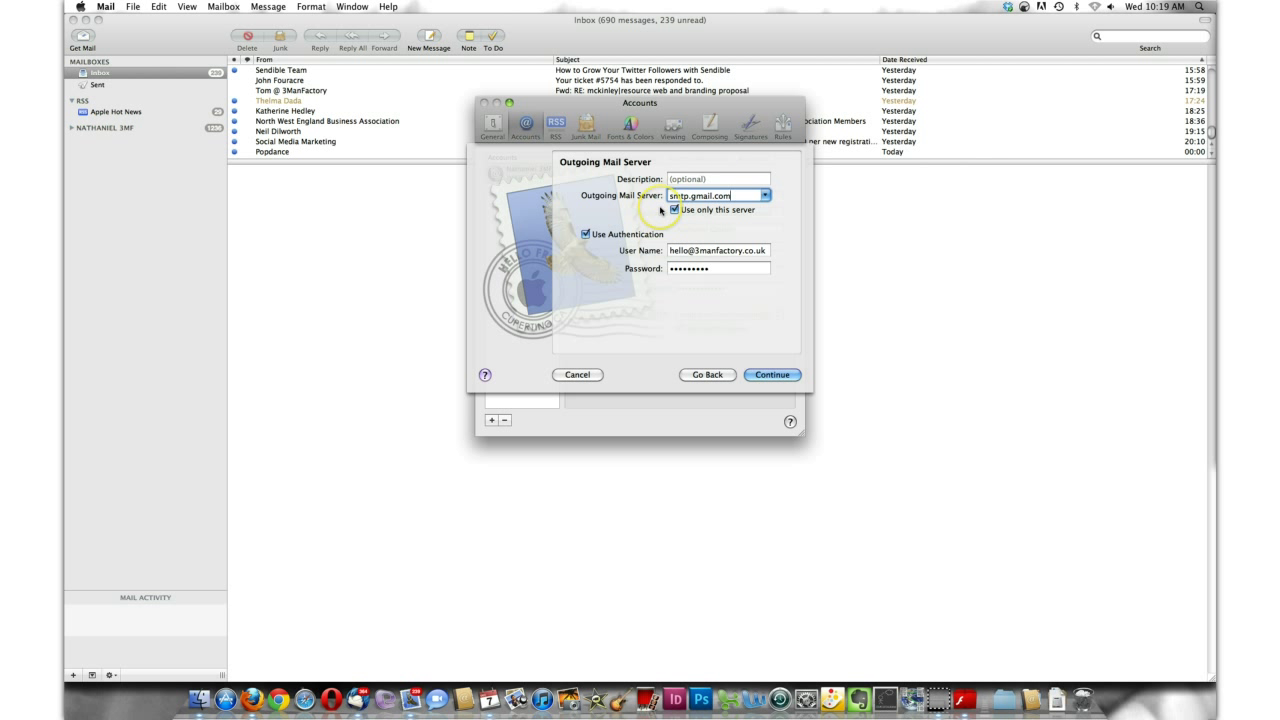
- Continue to the Account Summary and create the Hello 3MF account
{"action": "left_click", "coordinate": [775, 371]}
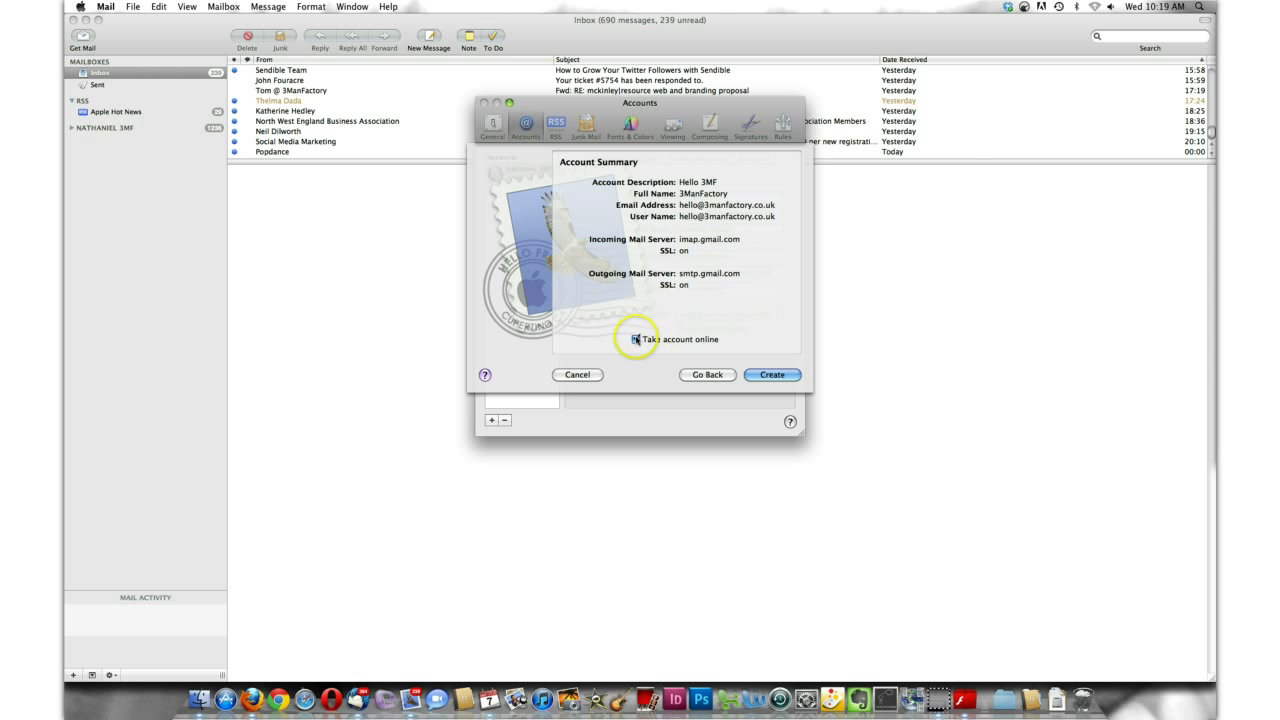
{"action": "left_click", "coordinate": [772, 377]}
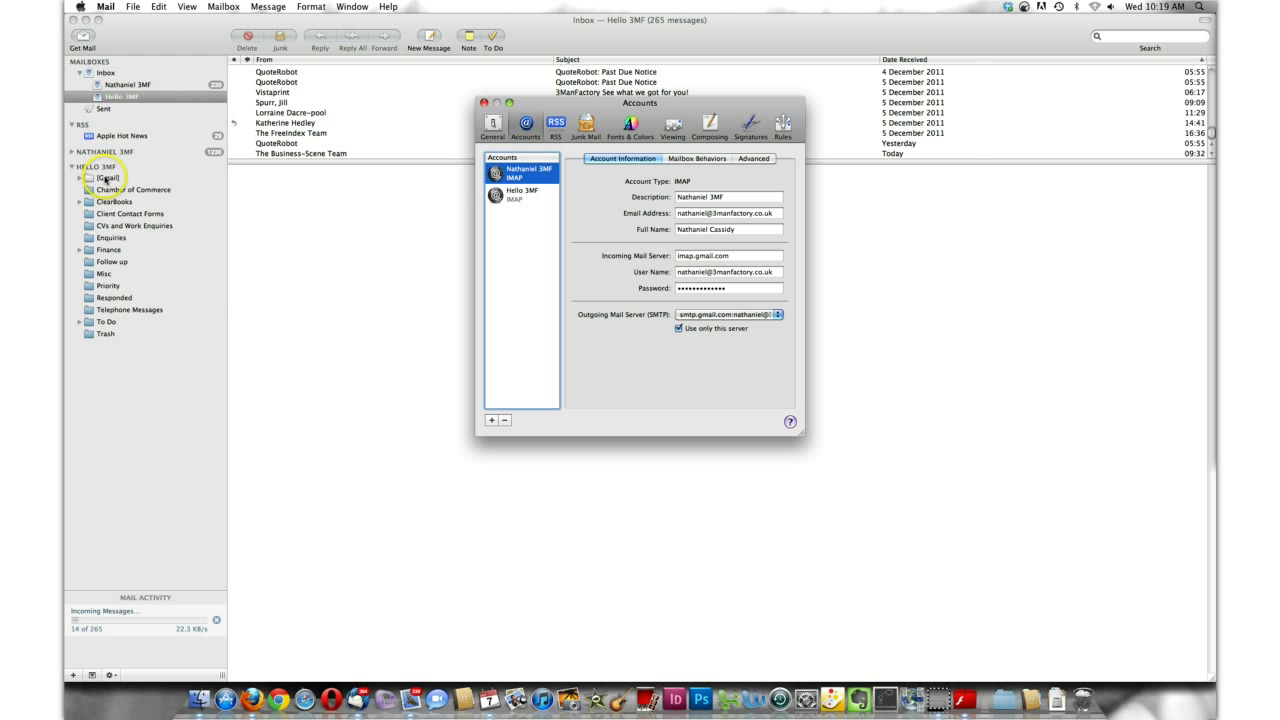
- Select Hello 3MF and review its Mailbox Behaviors and Advanced settings (SSL, port 993)
{"action": "left_click", "coordinate": [531, 200]}
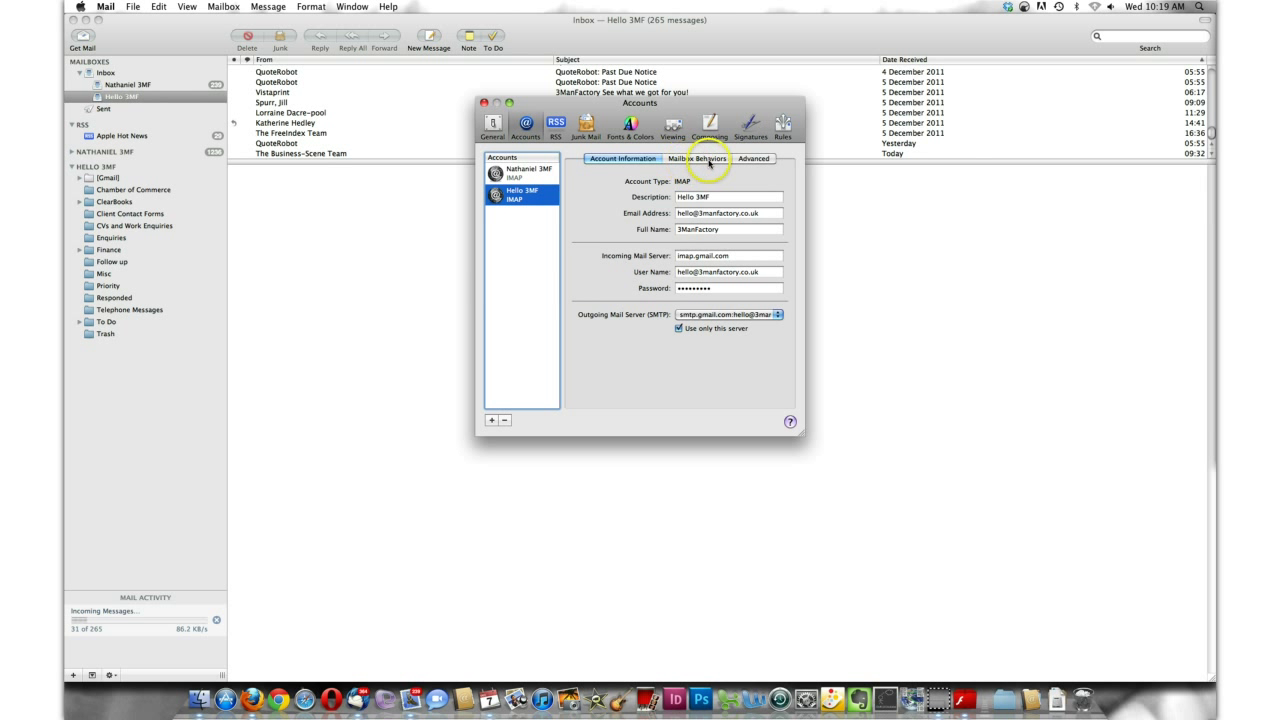
{"action": "left_click", "coordinate": [709, 161]}
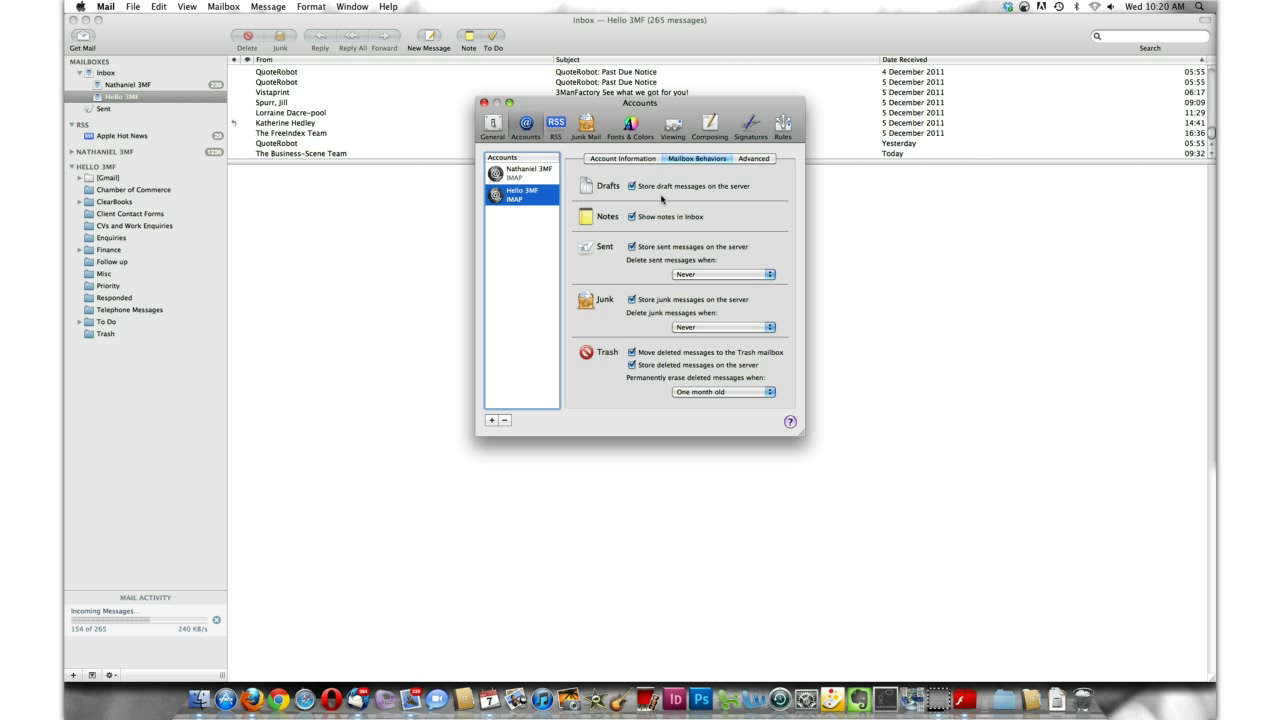
{"action": "left_click", "coordinate": [756, 159]}
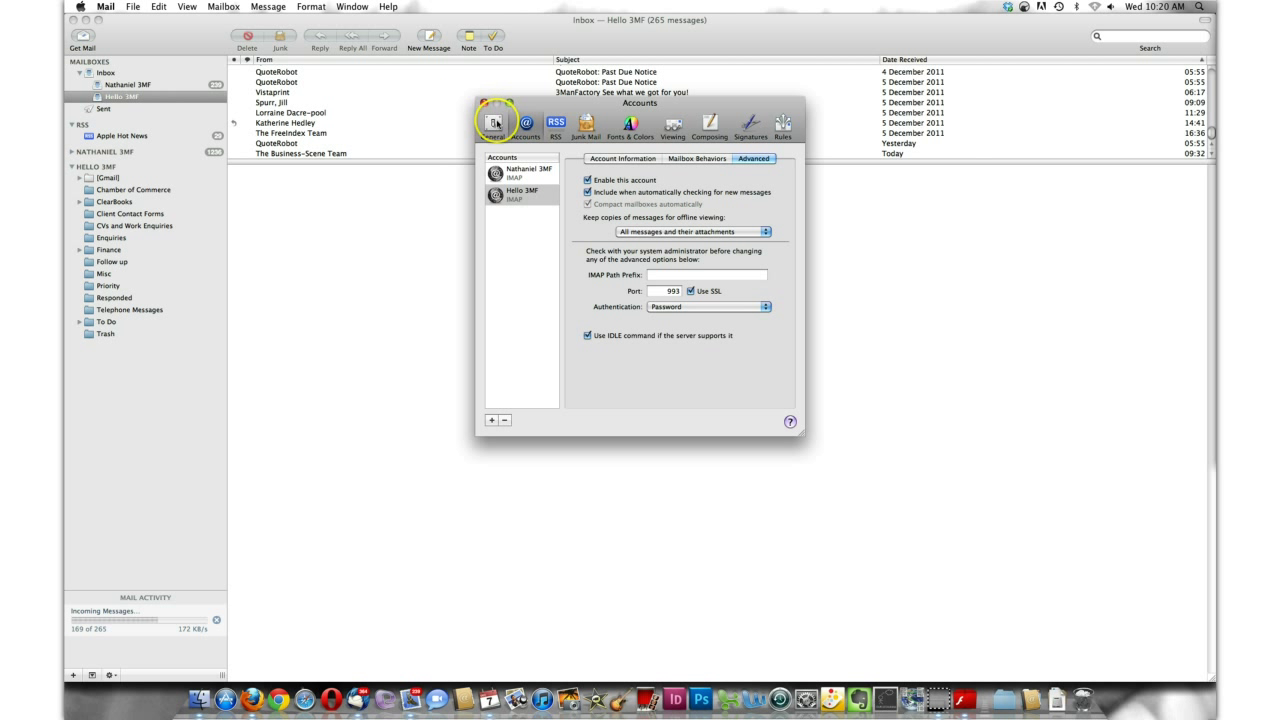
- Save the Hello 3MF changes, close Preferences, and view the Chamber of Commerce folder
{"action": "left_click", "coordinate": [496, 123]}
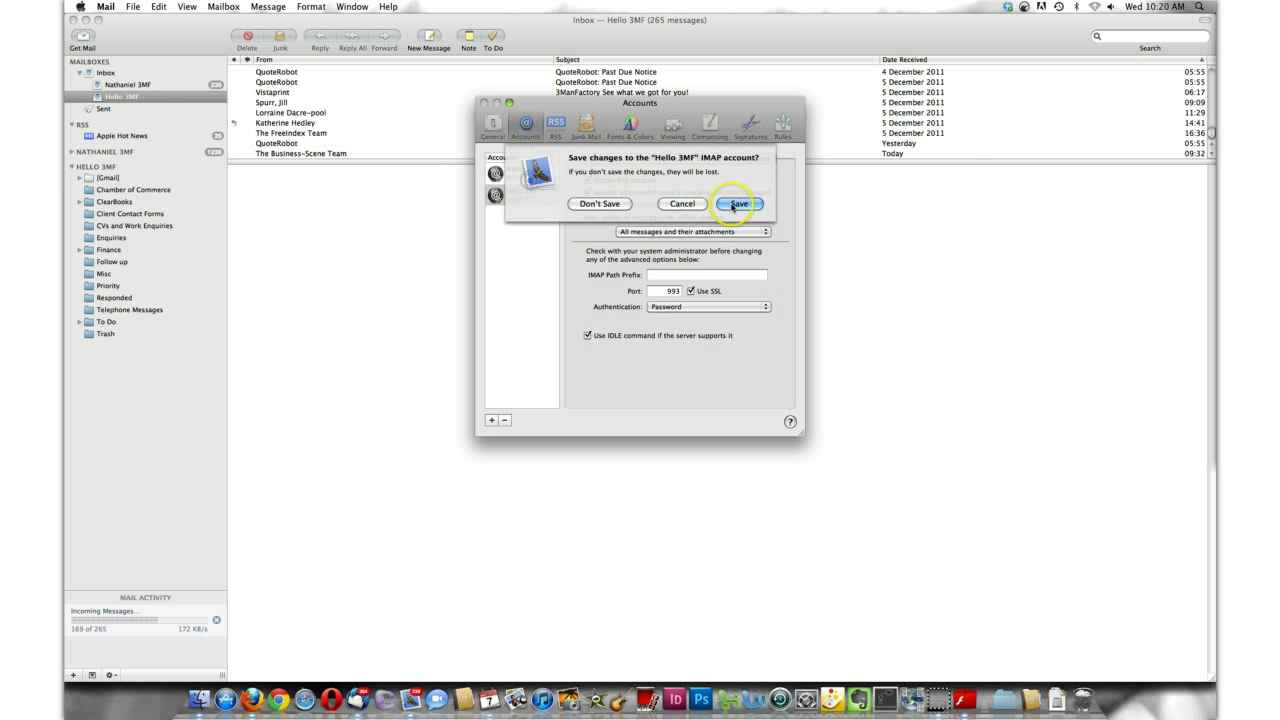
{"action": "left_click", "coordinate": [738, 204]}
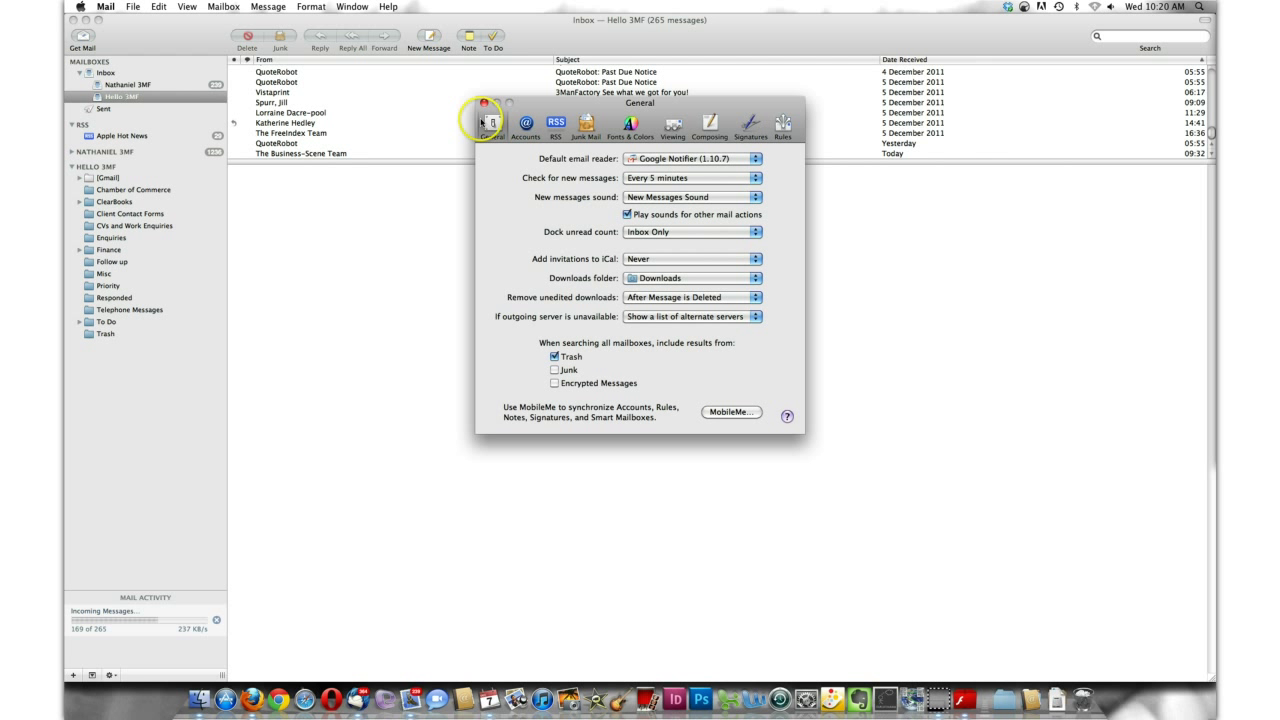
{"action": "left_click", "coordinate": [485, 104]}
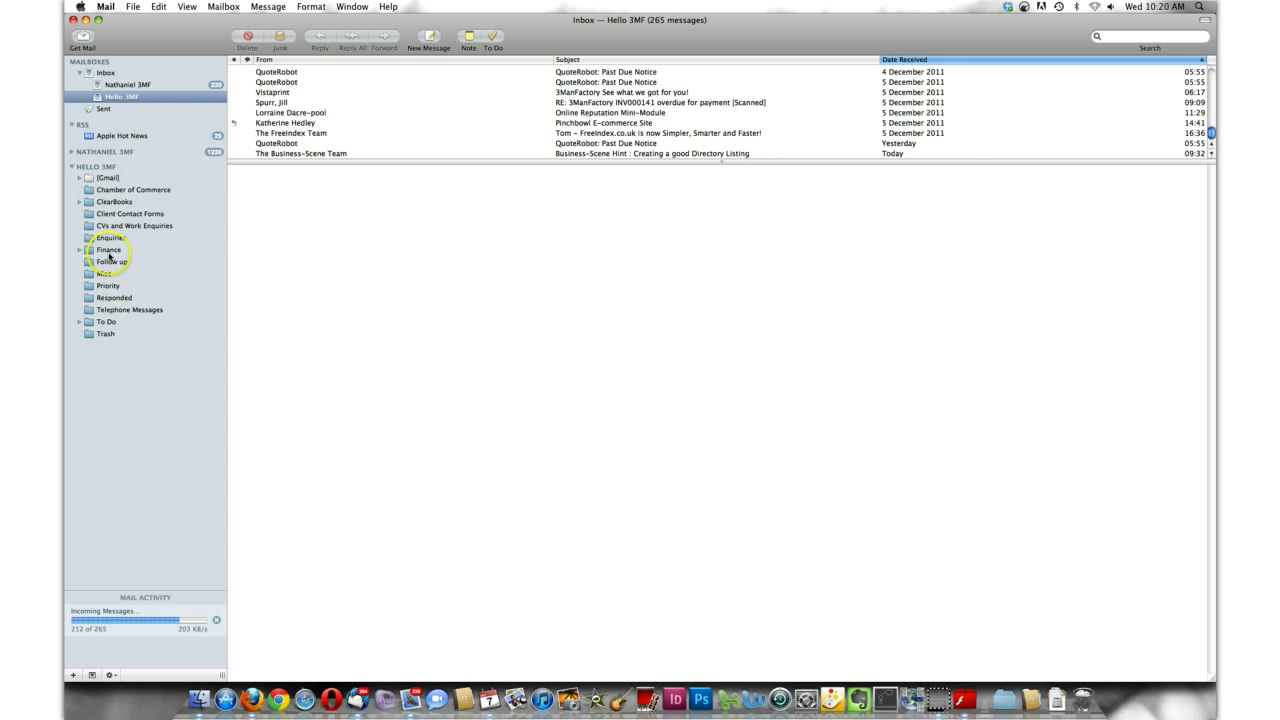
{"action": "left_click", "coordinate": [112, 190]}
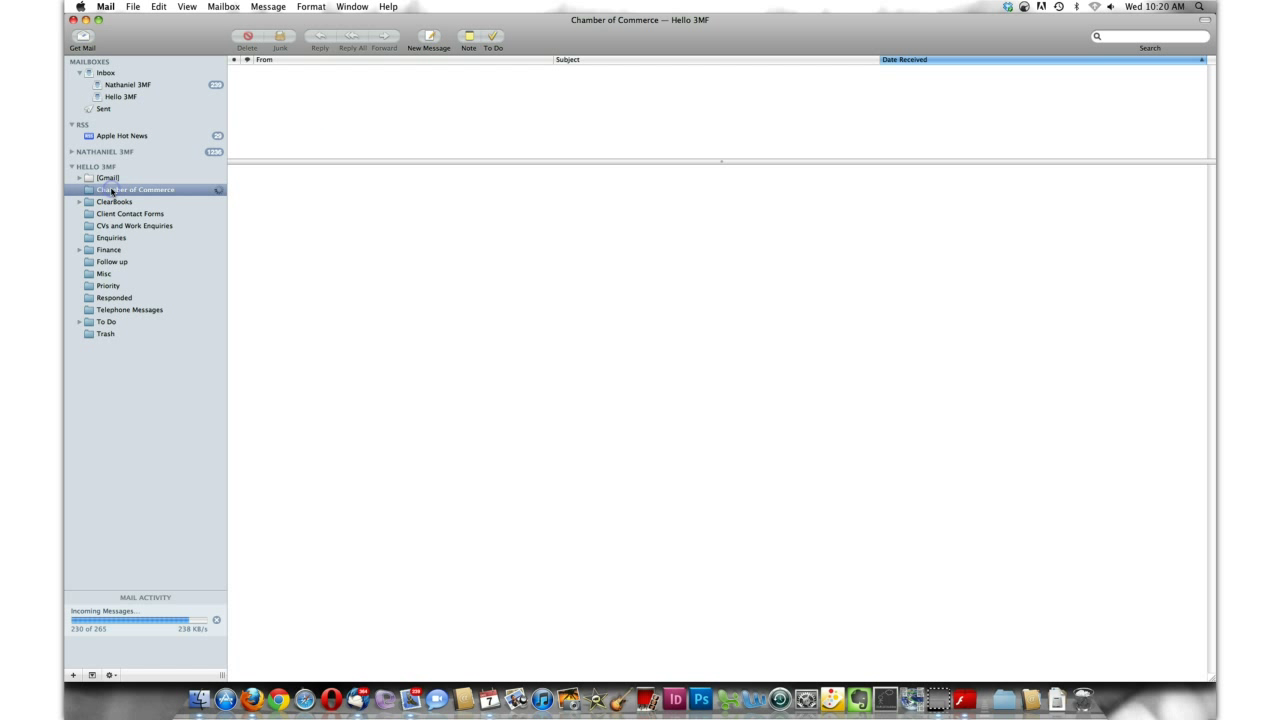